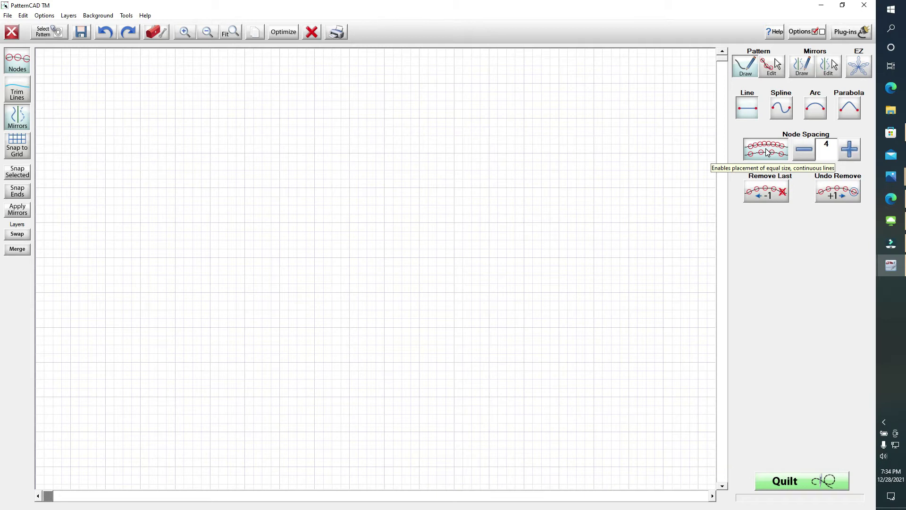
Sketch a freehand test curve on the canvas, undo it, and turn off continuous equal-size line placement.
mouse_move(547, 77)
mouse_down()
mouse_move(609, 93)
mouse_move(658, 157)
mouse_move(615, 203)
mouse_move(635, 324)
mouse_up()
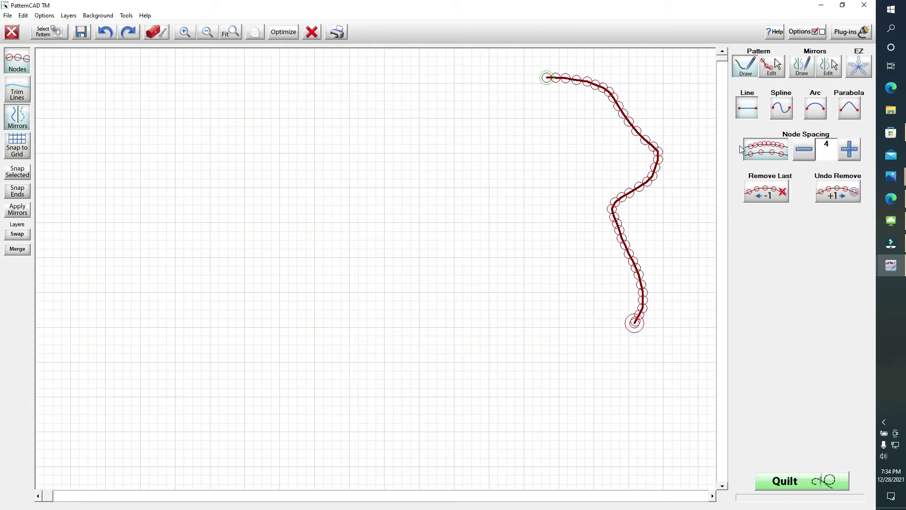
click(110, 31)
click(767, 151)
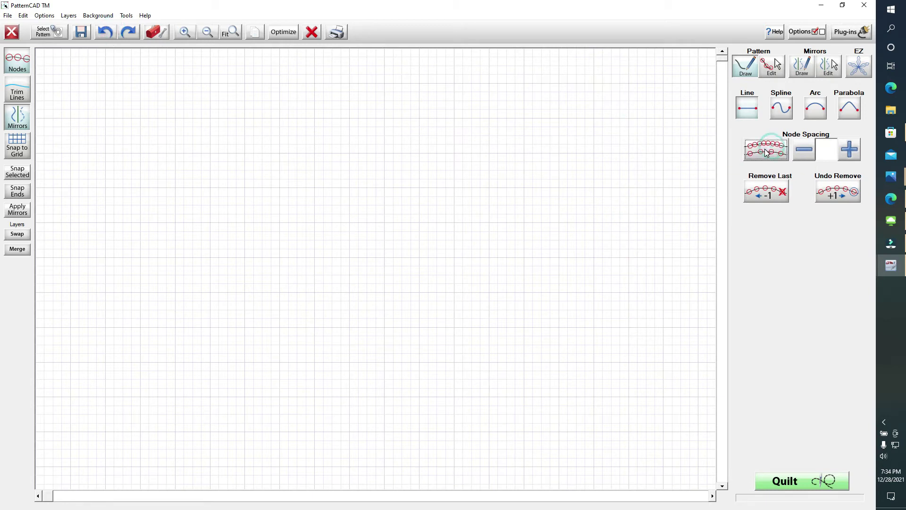
Try drawing two separate, nearly vertical straight lines side by side, and undo both.
click(636, 93)
click(642, 209)
click(572, 110)
click(577, 218)
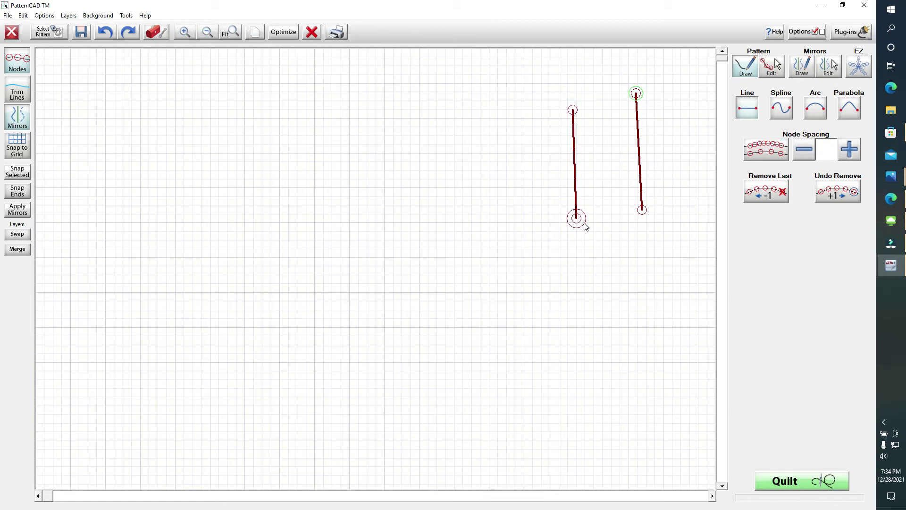
click(107, 34)
click(106, 33)
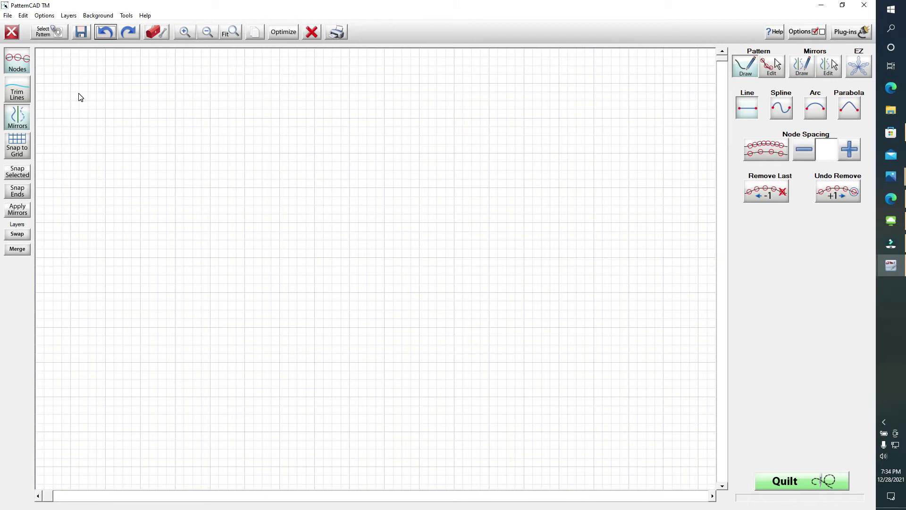
Turn on grid snapping and draw a horizontal straight line ten large grid squares long in the canvas's upper part.
click(24, 152)
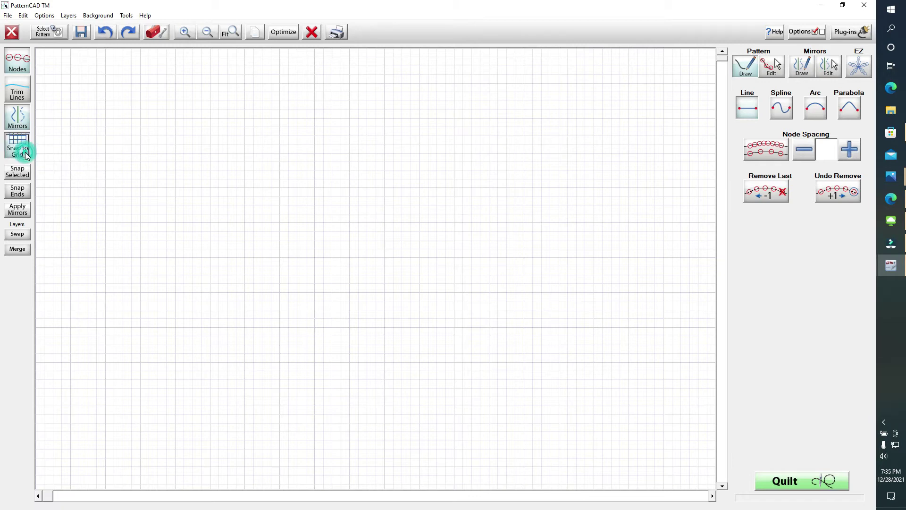
click(70, 119)
click(421, 123)
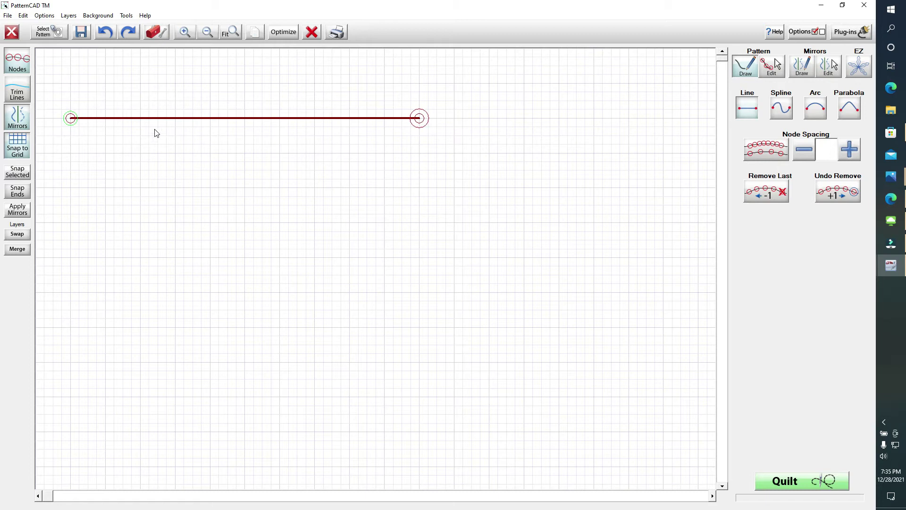
Check the line's stitching direction by animating the stitching in Optimization, and accept the path.
click(287, 33)
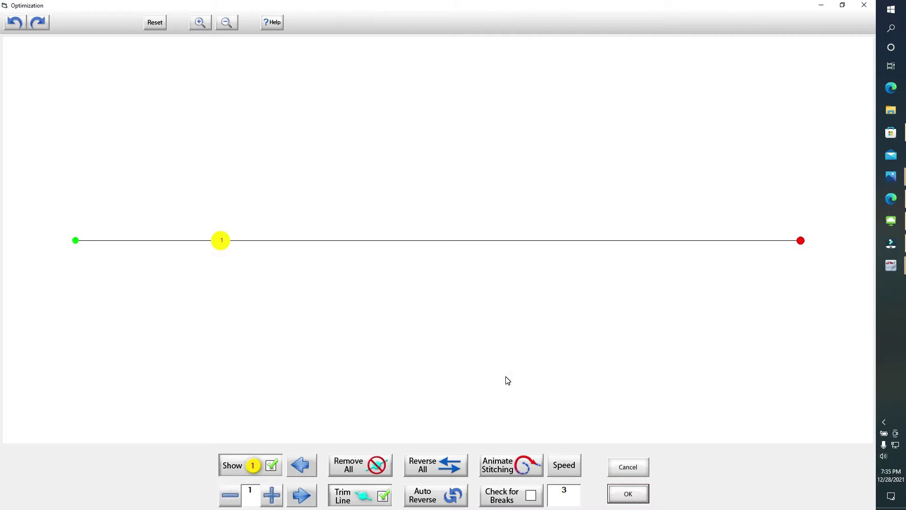
click(523, 471)
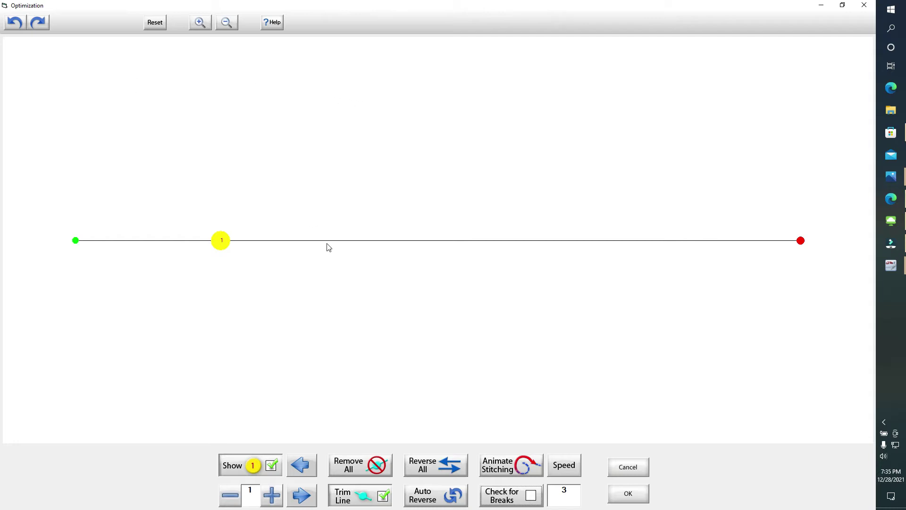
click(642, 500)
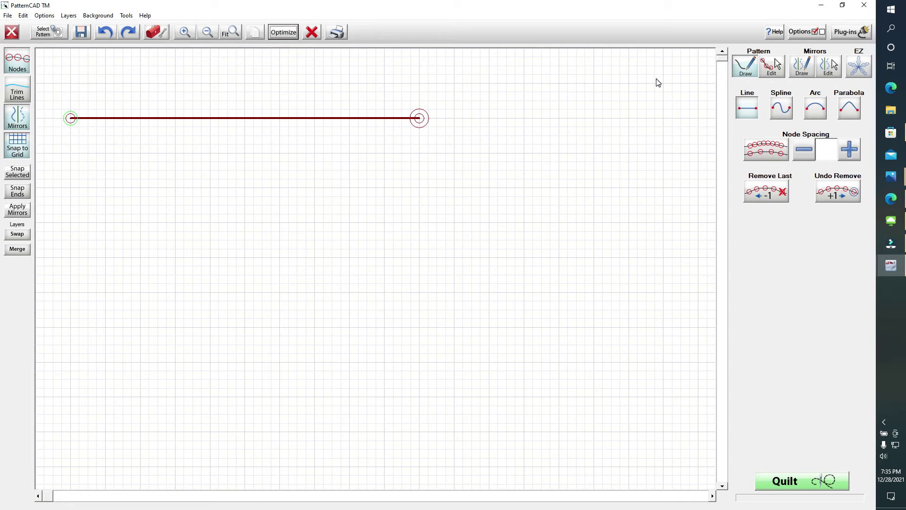
Save the pattern as "single line" in the Continuous Line patterns, and exit pattern drawing without saving again.
click(82, 34)
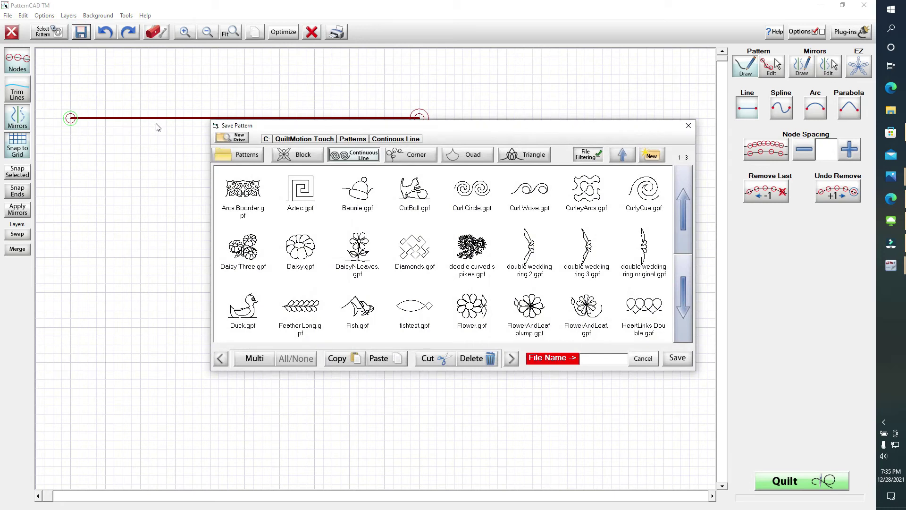
click(602, 359)
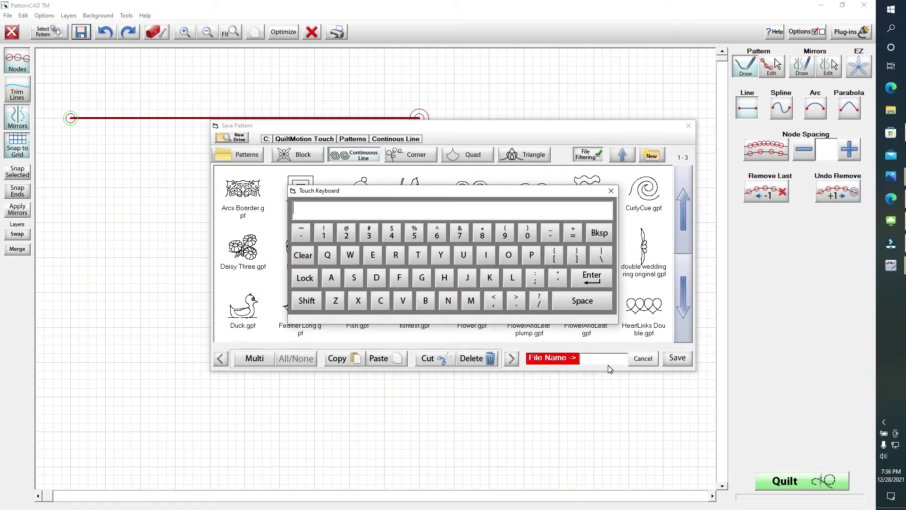
text(sin)
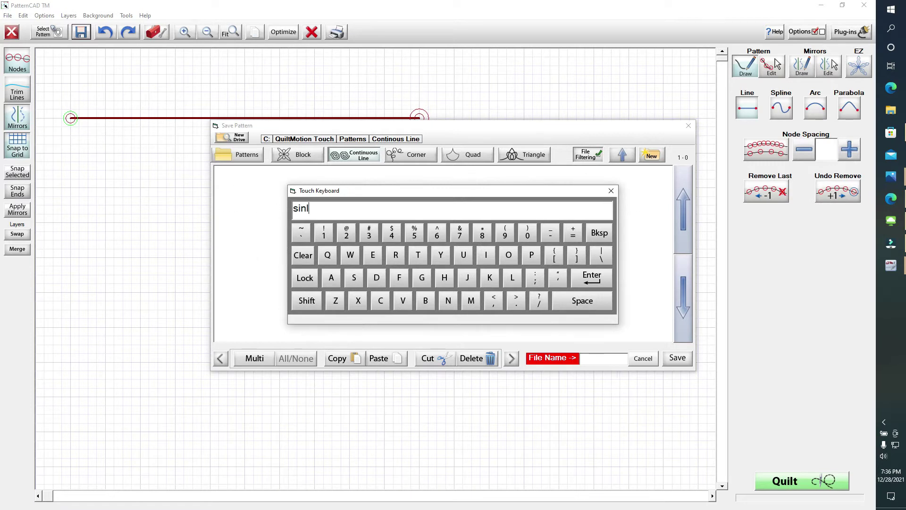
text(gle line)
key(Return)
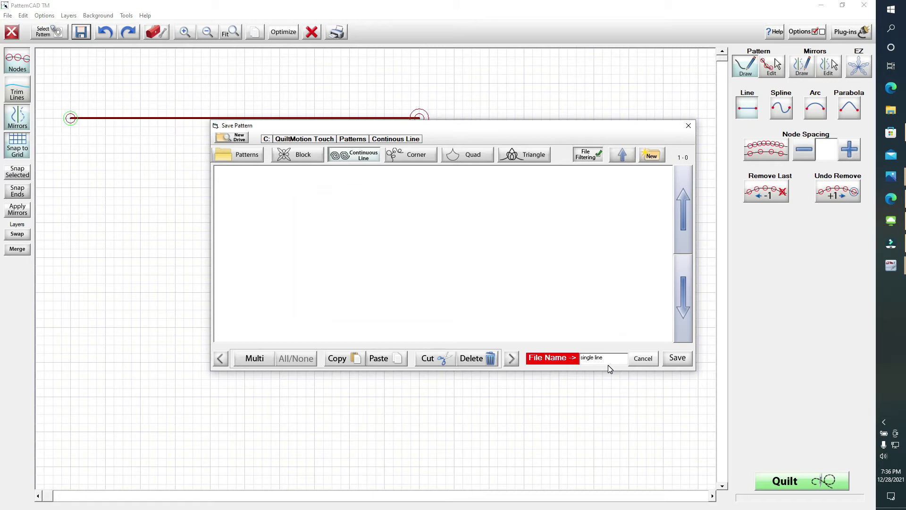
click(677, 358)
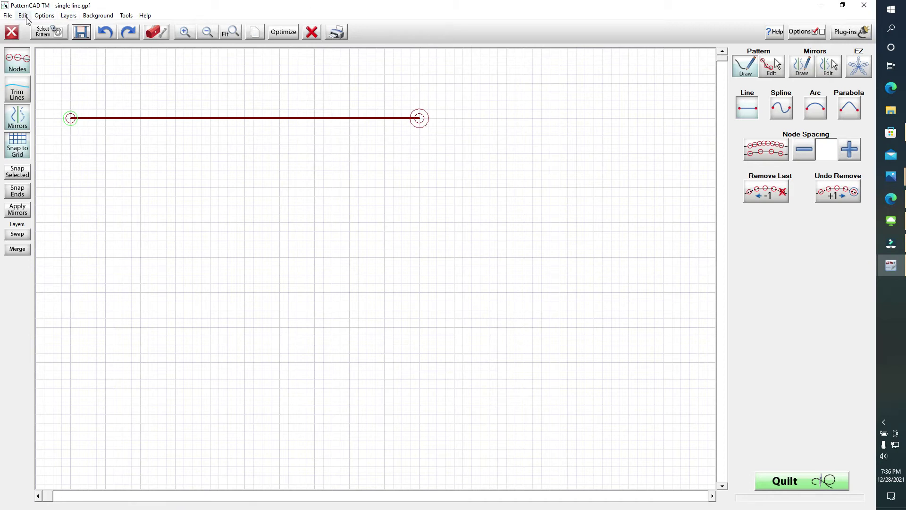
click(9, 34)
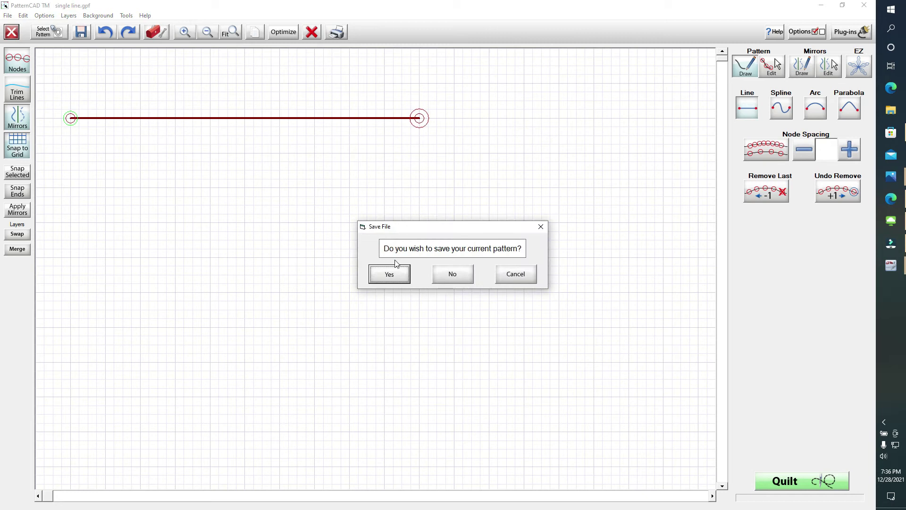
click(458, 280)
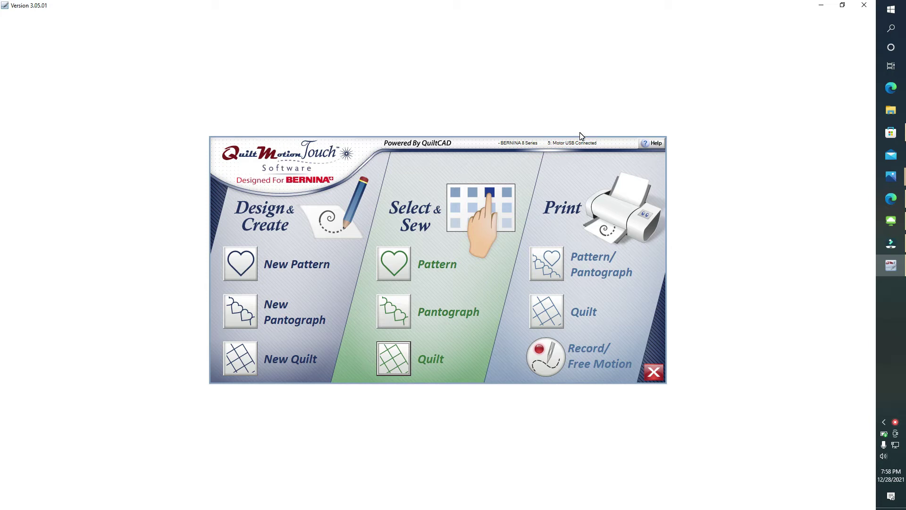
Enter the Select & Sew quilt workspace with an empty block layout, without loading a saved quilt.
click(398, 353)
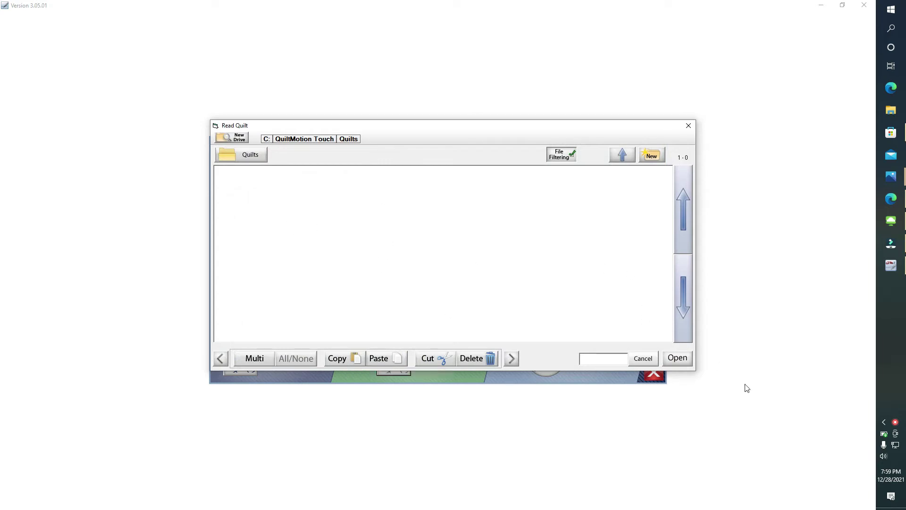
click(686, 363)
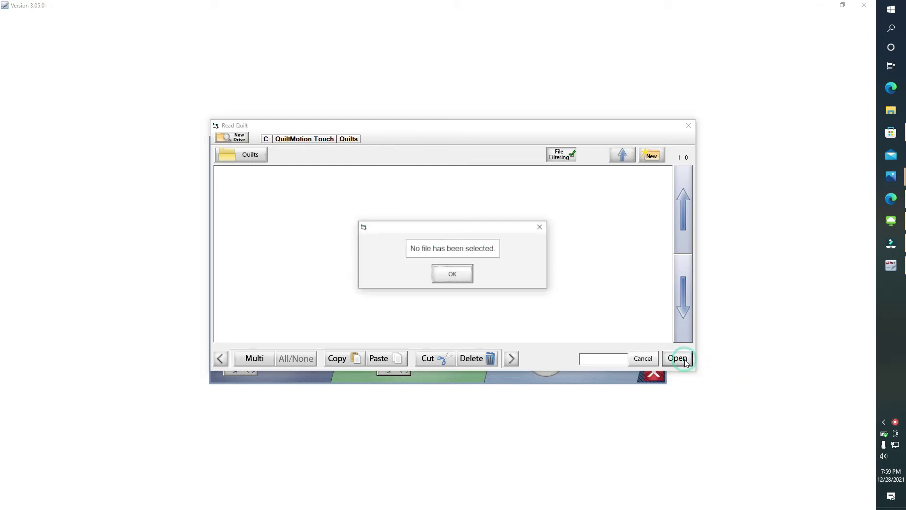
click(447, 272)
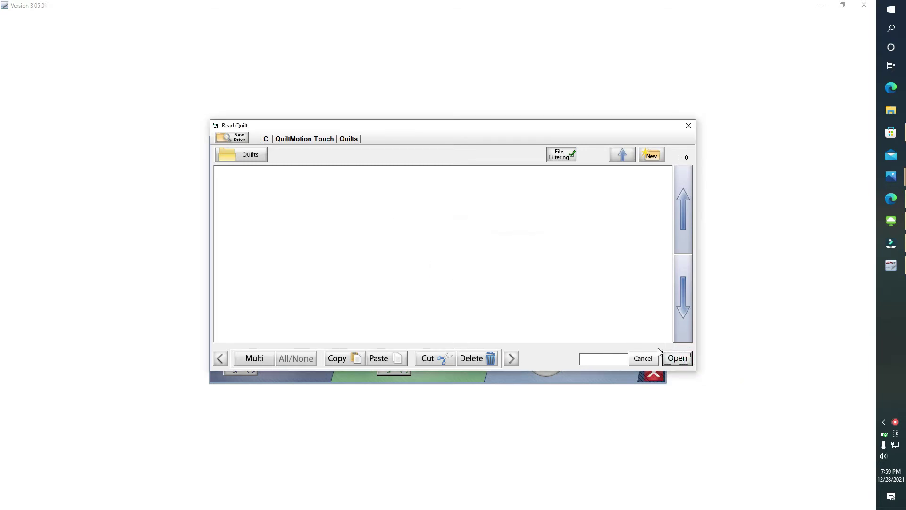
click(680, 360)
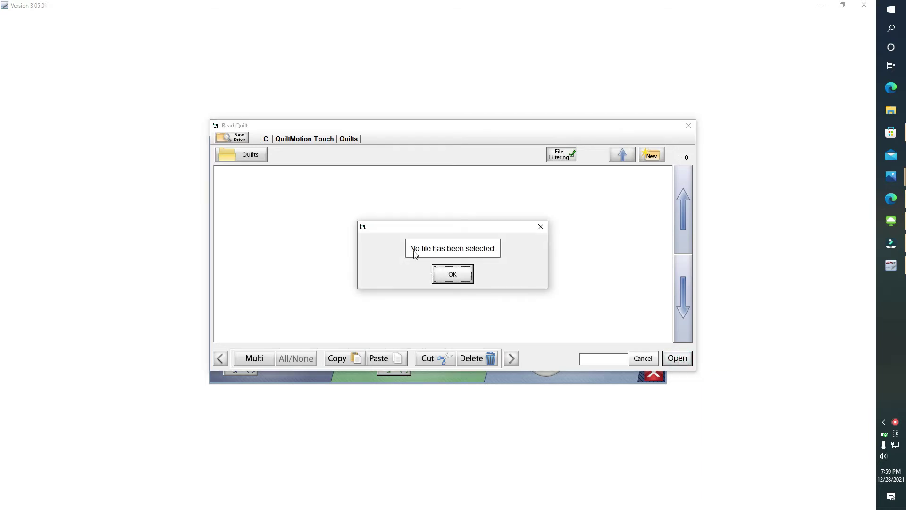
click(451, 276)
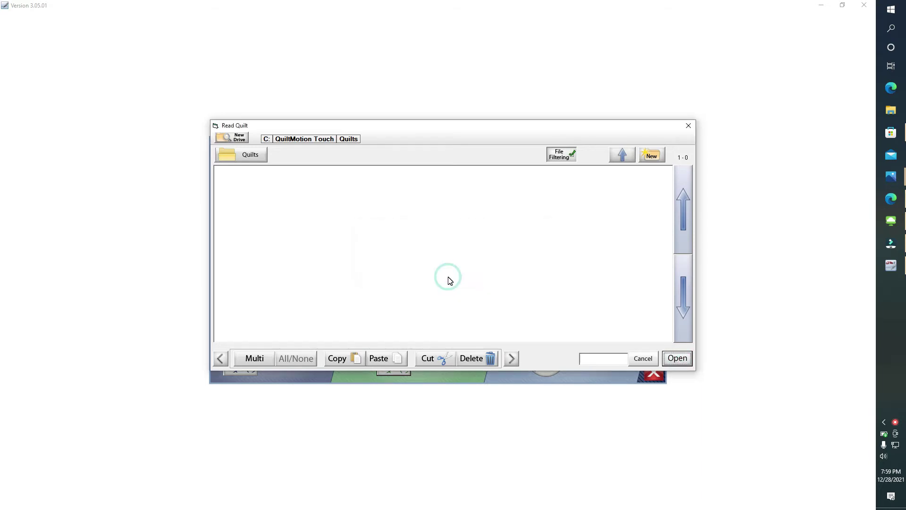
click(673, 361)
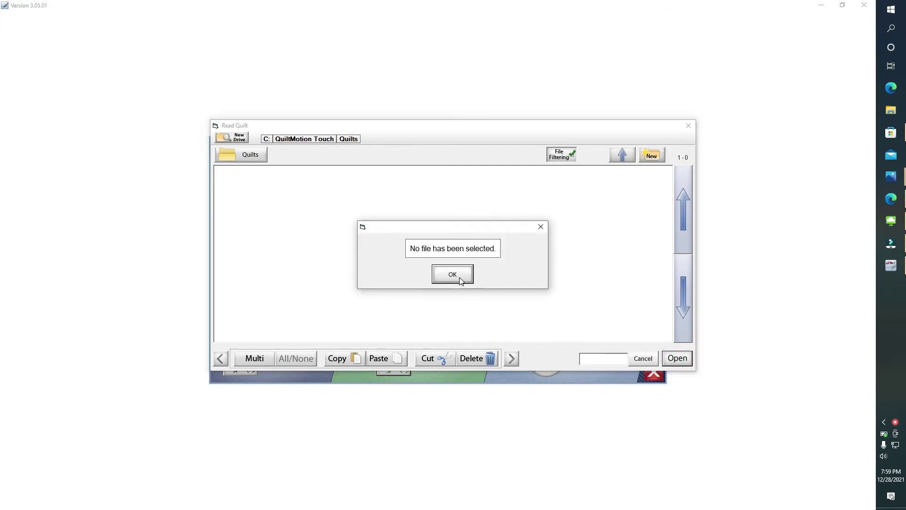
click(462, 274)
click(645, 360)
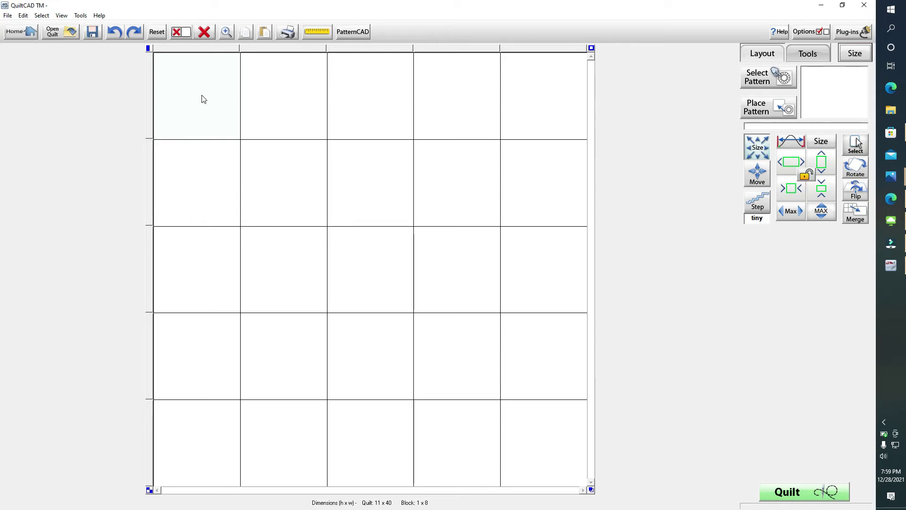
Select the quilt's lower-left block and load single line.gpf from the Continuous Line patterns.
click(192, 429)
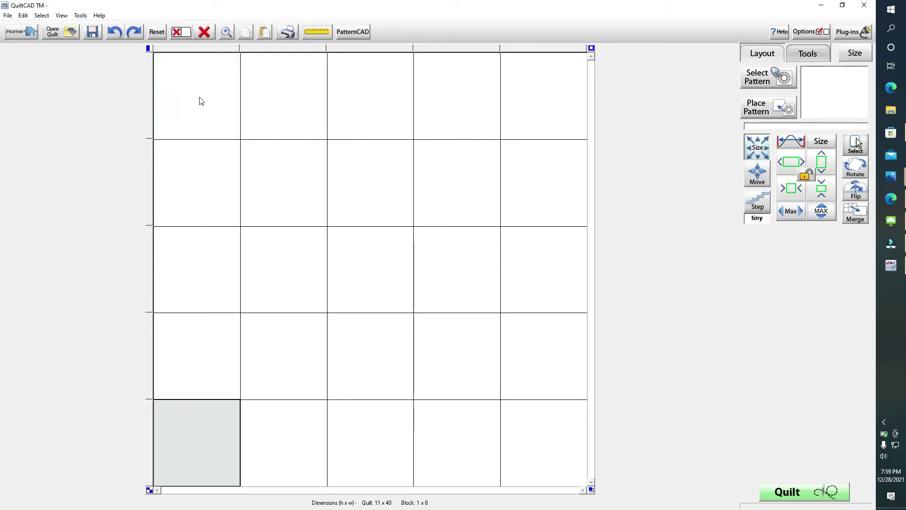
click(782, 79)
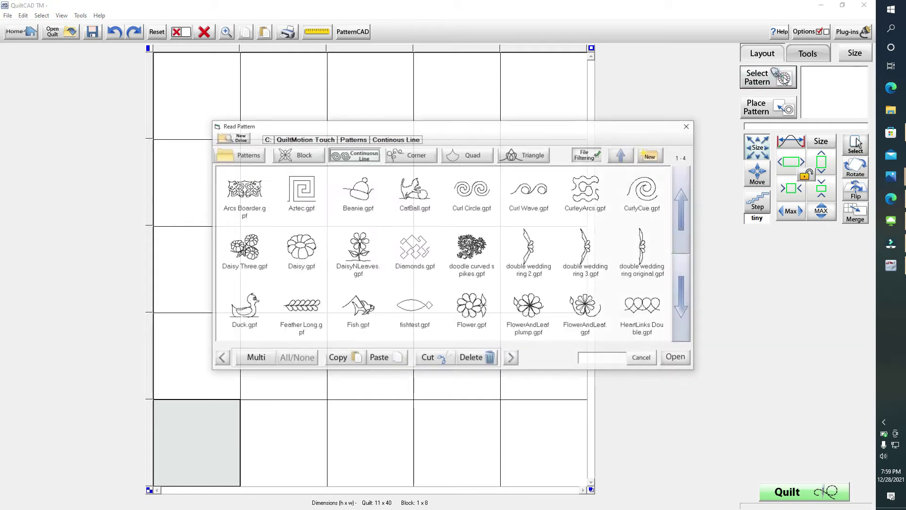
click(683, 293)
click(684, 293)
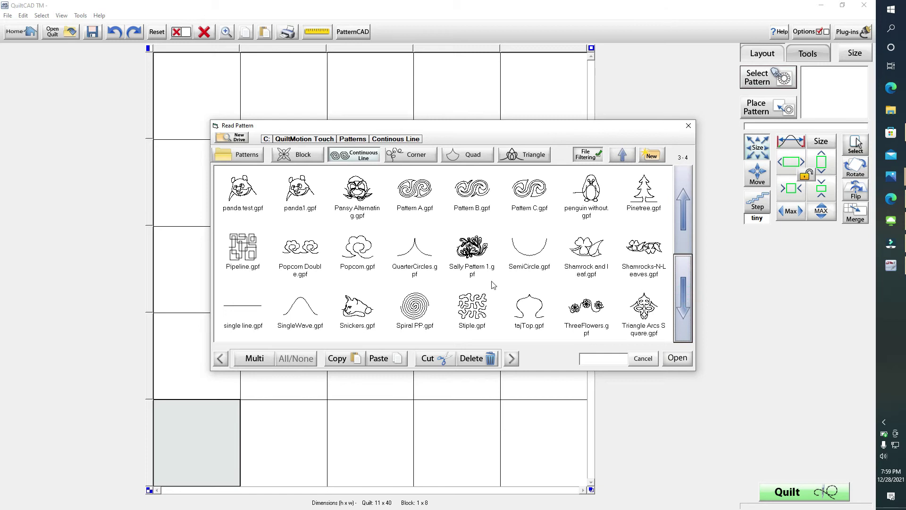
click(247, 305)
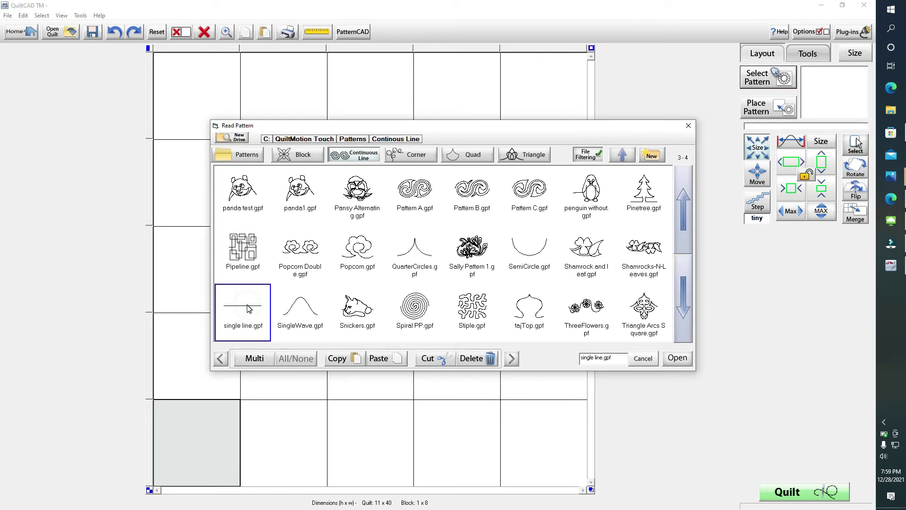
click(686, 355)
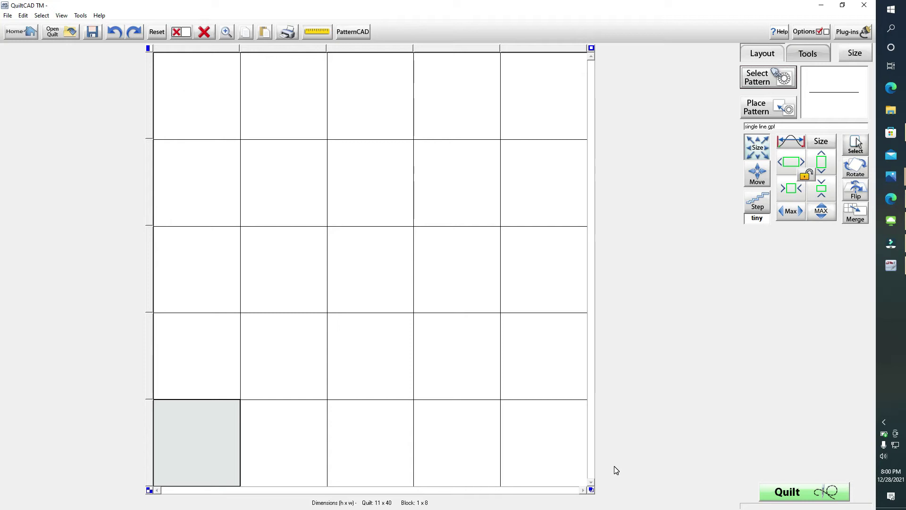
Select all quilt blocks, including the lower-left one, and place the single line pattern in them.
click(591, 489)
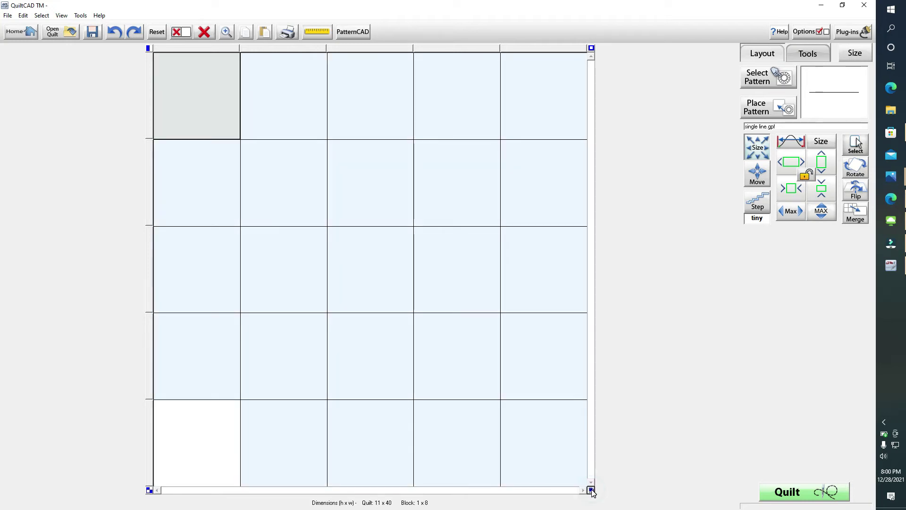
click(185, 445)
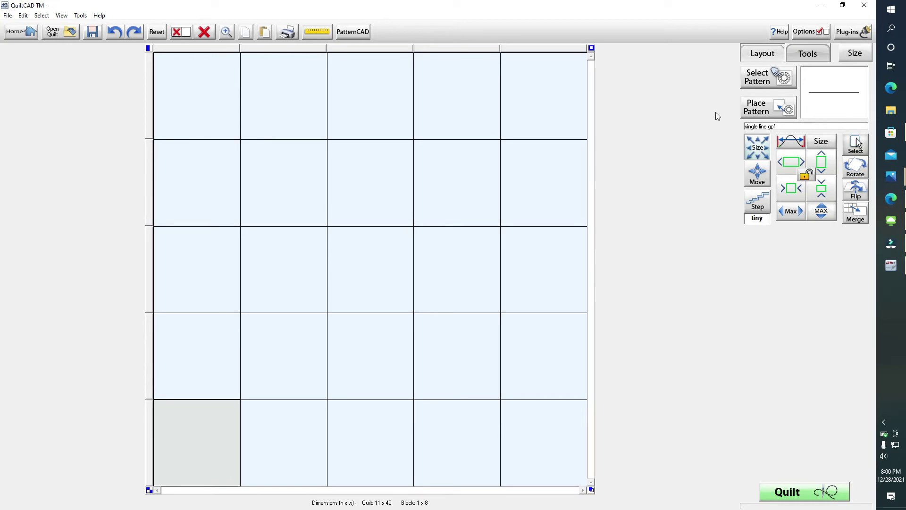
click(773, 106)
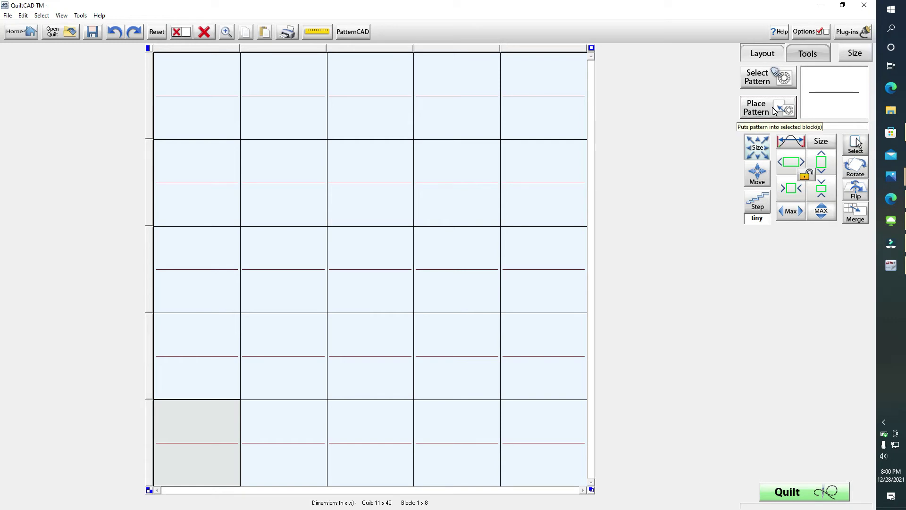
Set the repeat pattern spacing to Nested for all selected blocks, leaving By Ends off.
click(768, 54)
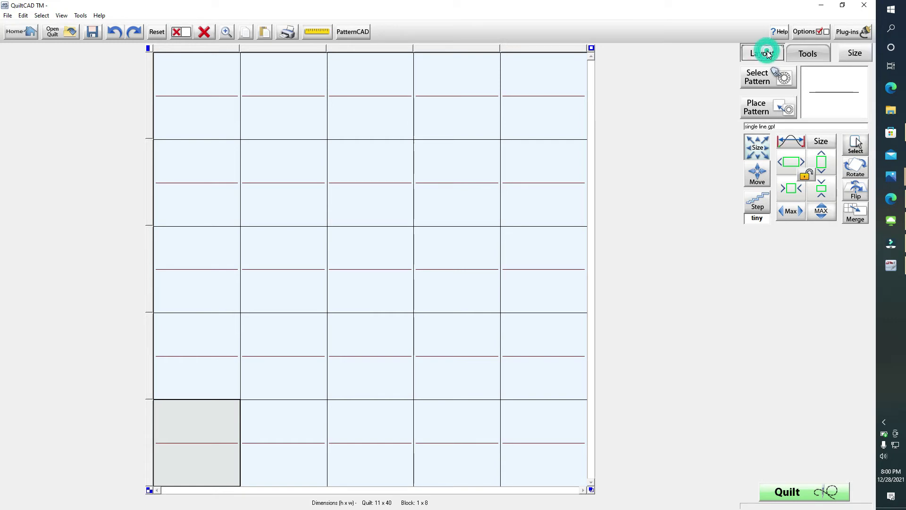
click(818, 53)
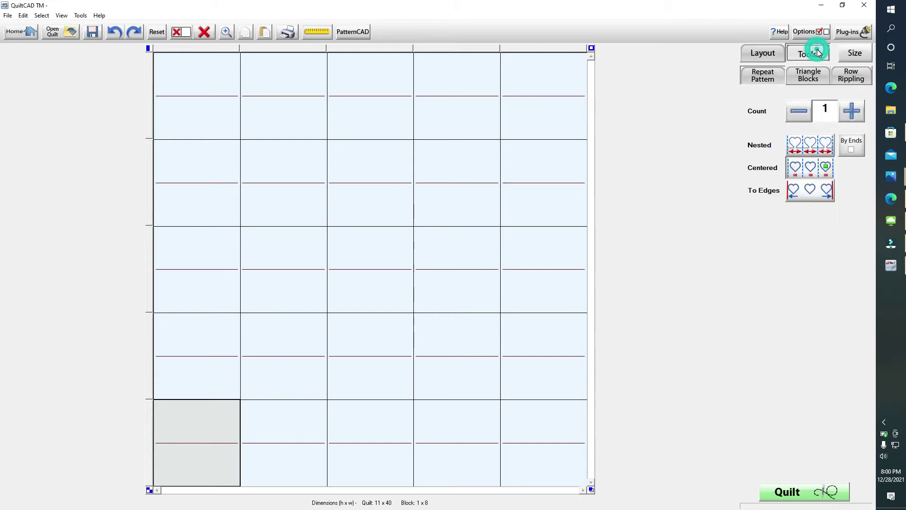
click(852, 150)
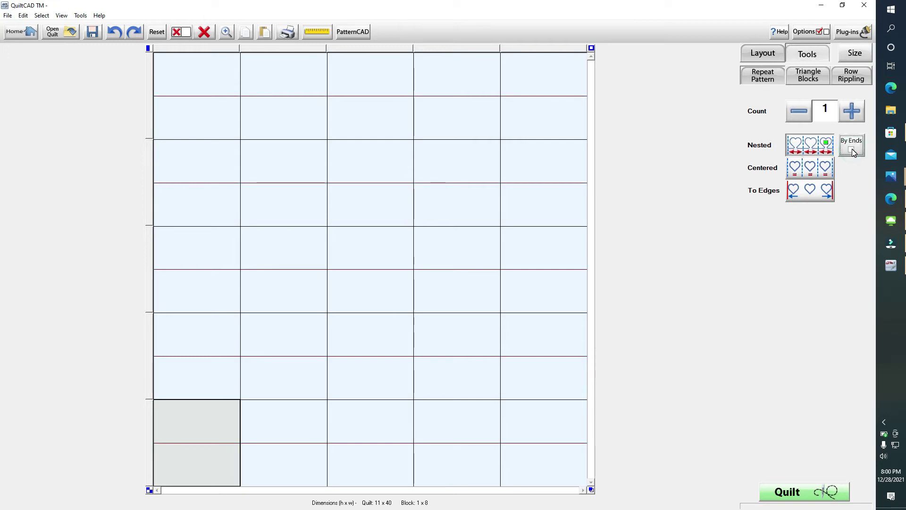
click(853, 150)
Start resizing the quilt and save the existing quilt design as "staight lines" in the Quilts folder.
click(860, 54)
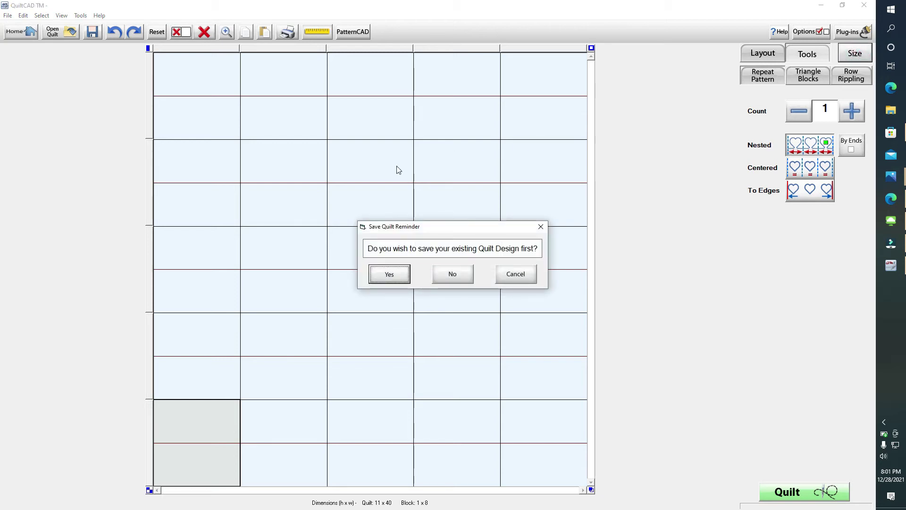
click(389, 275)
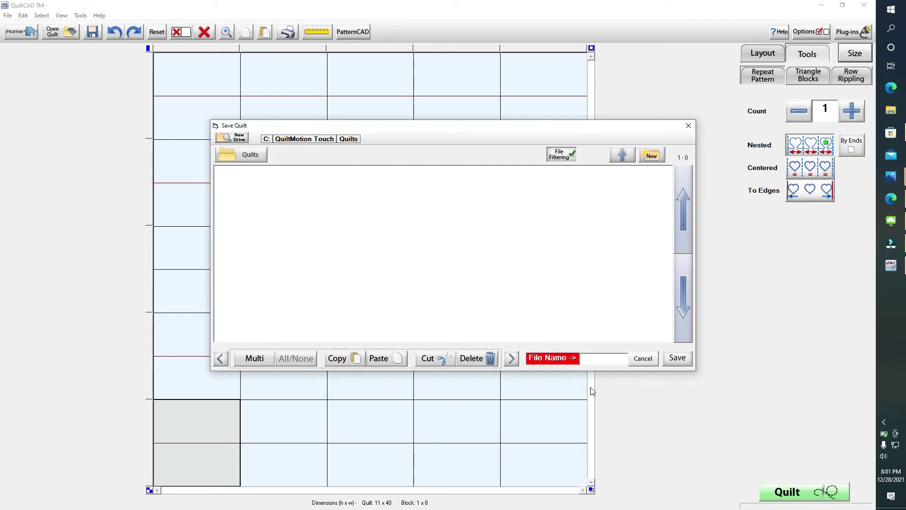
click(595, 359)
text(s)
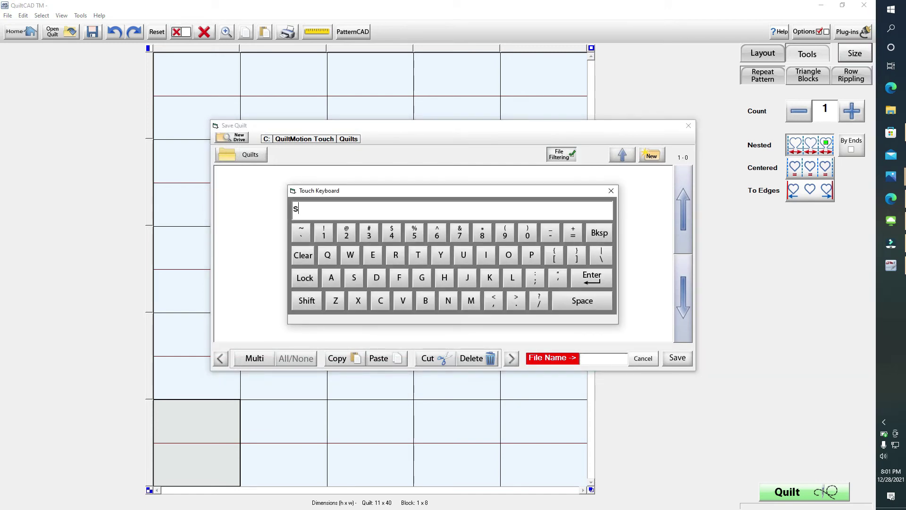
text(taight lines)
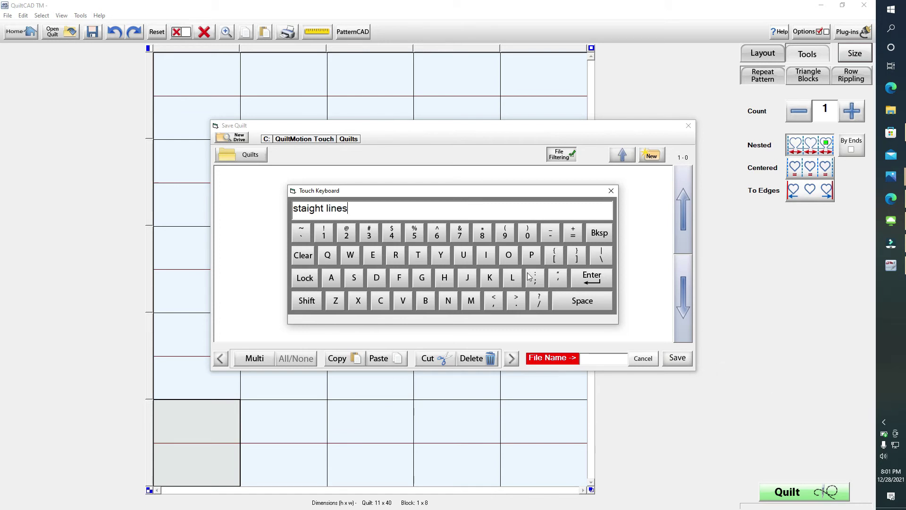
click(590, 278)
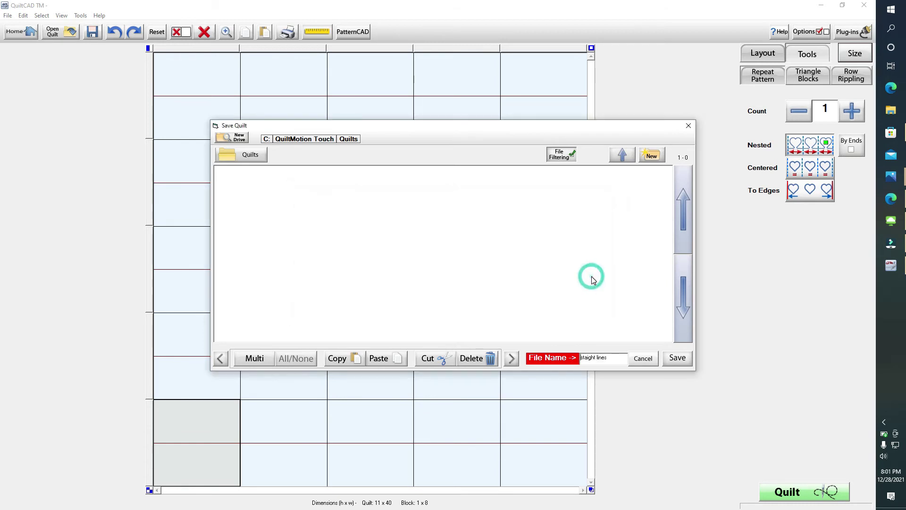
click(676, 359)
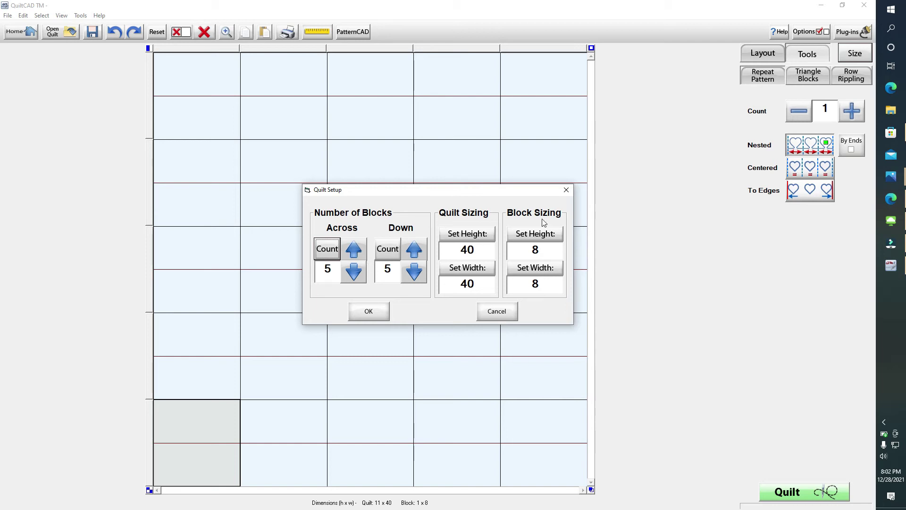
Set the block height to 2 in the quilt setup.
click(263, 178)
click(545, 237)
click(548, 235)
click(416, 291)
click(519, 321)
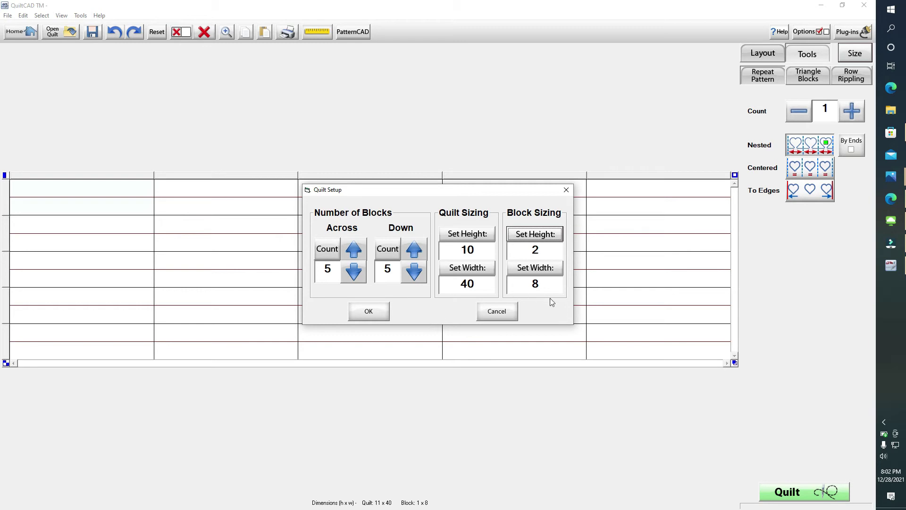
Set the overall quilt width to 80, leave the block height at 2, and apply the quilt setup.
click(486, 275)
click(415, 231)
click(418, 325)
click(522, 329)
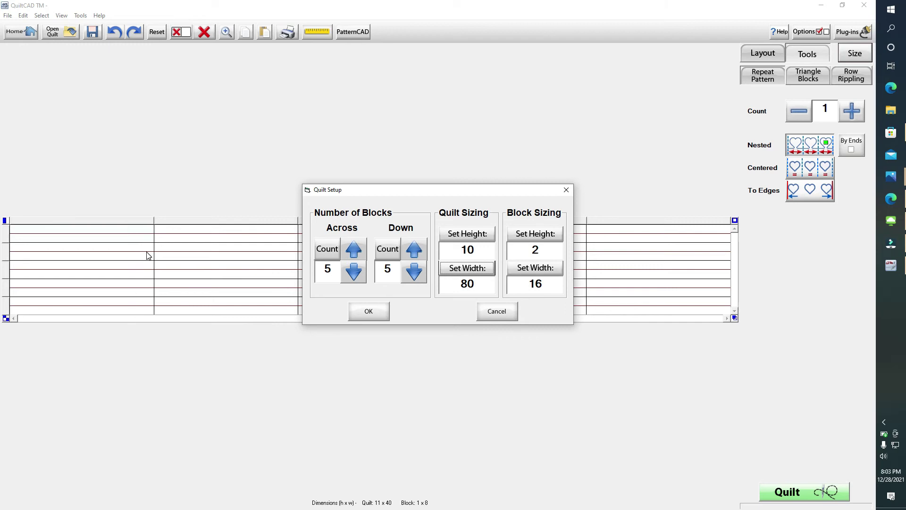
click(538, 255)
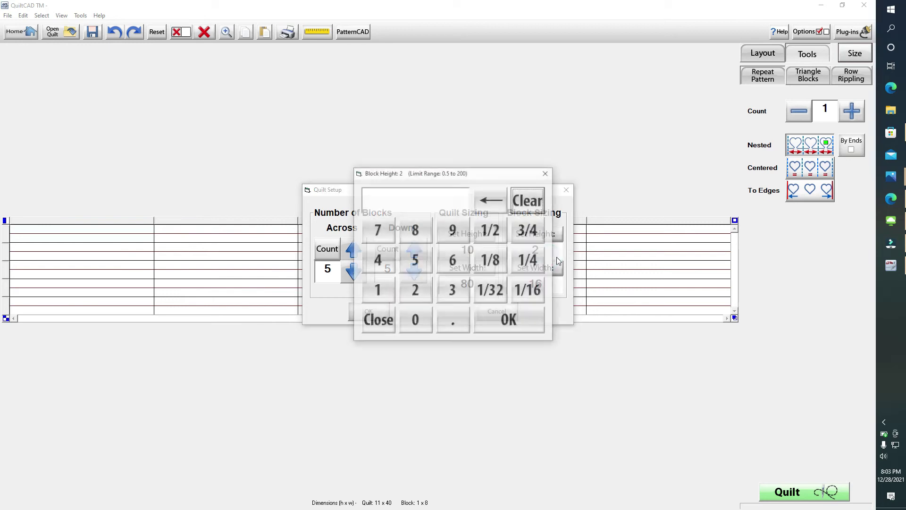
click(517, 322)
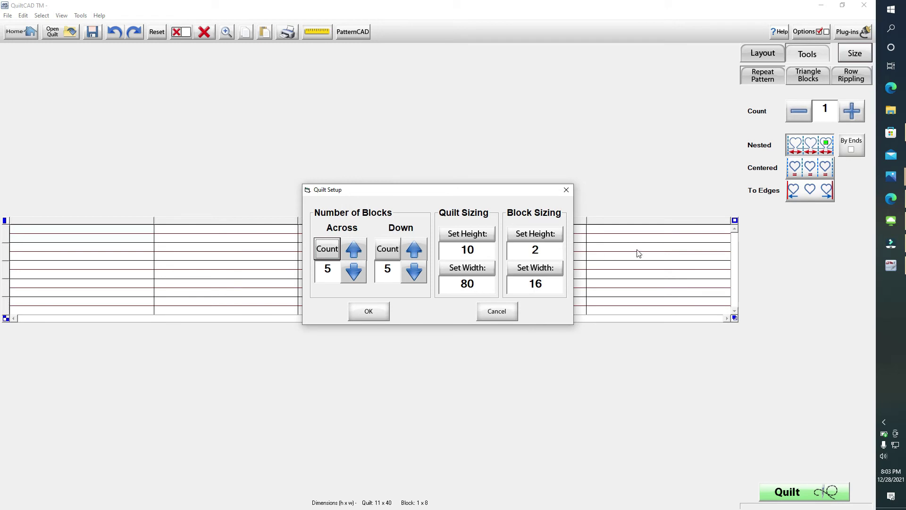
click(651, 230)
click(368, 313)
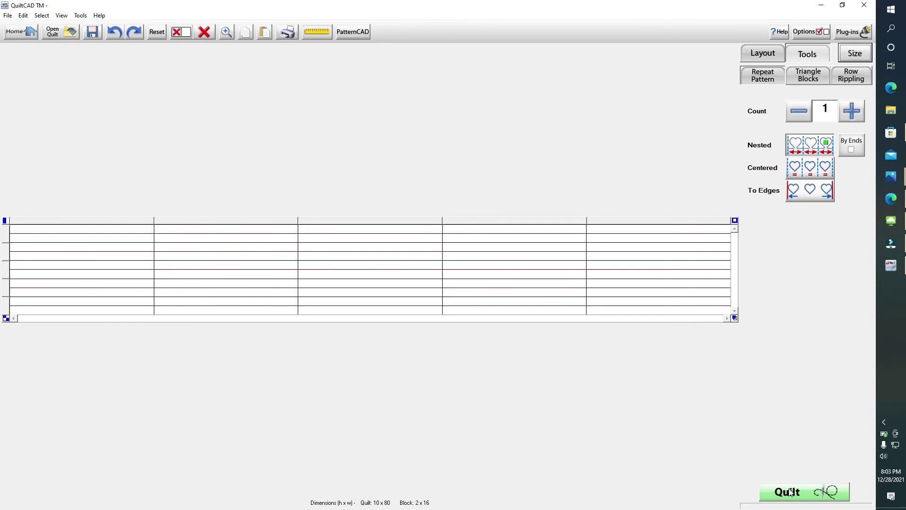
Send the resized quilt layout to the sewing screen and open its stitching path for optimization.
click(803, 492)
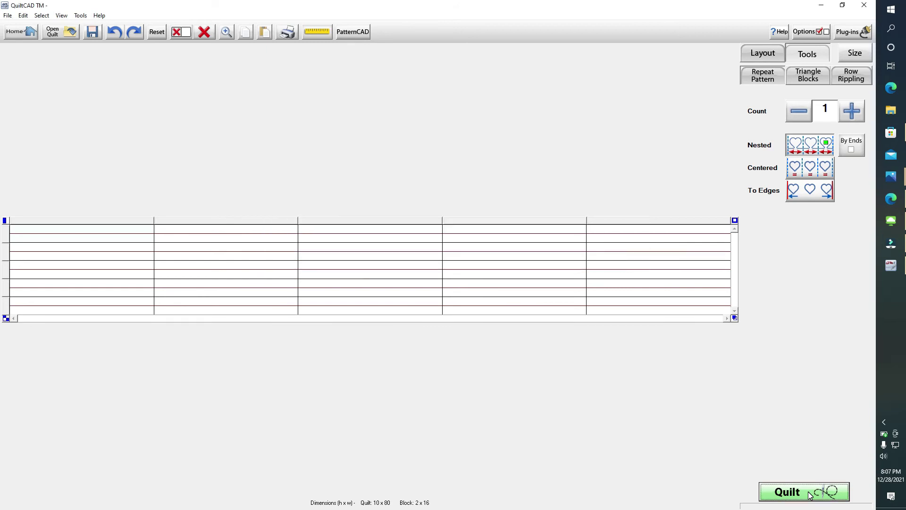
click(810, 494)
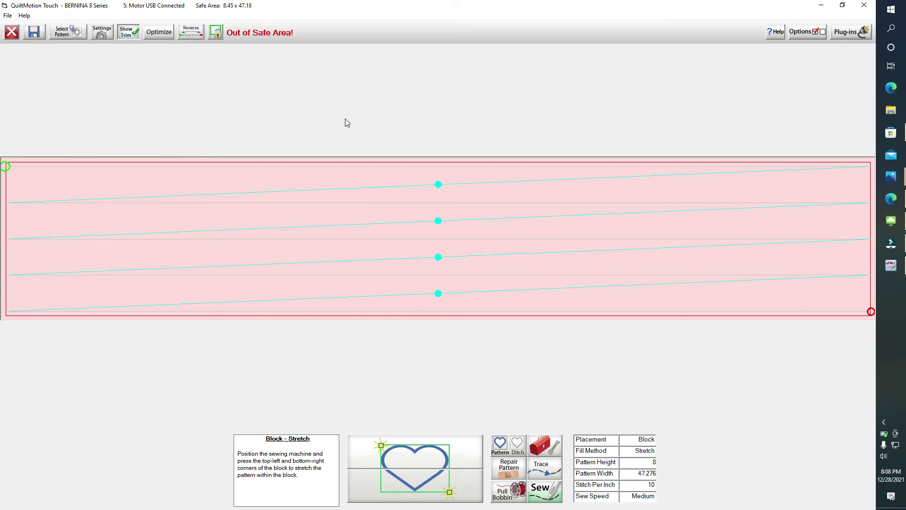
click(160, 33)
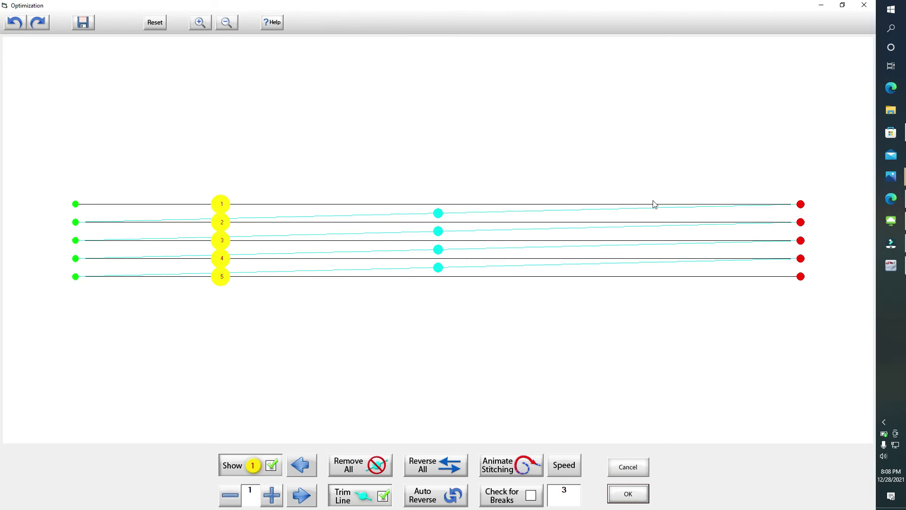
Reverse the stitching direction of the second and fourth lines so the rows alternate back and forth.
click(792, 204)
click(801, 223)
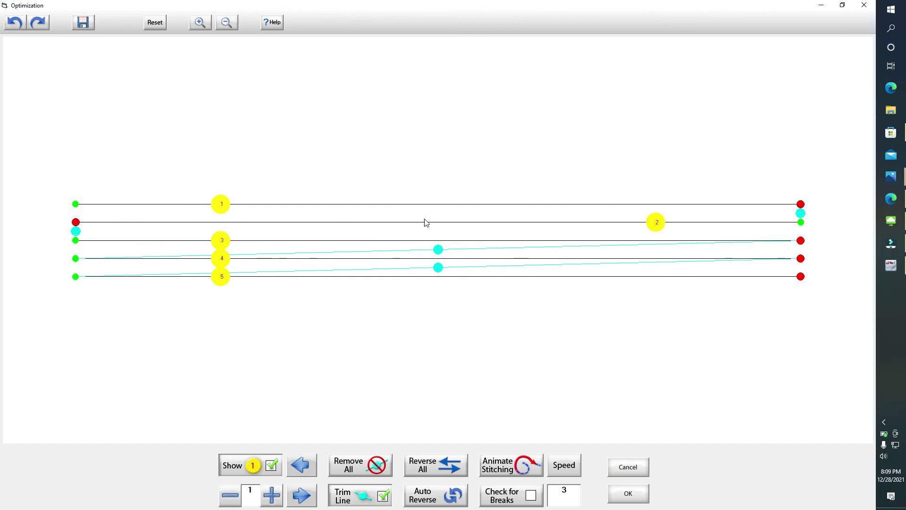
click(801, 259)
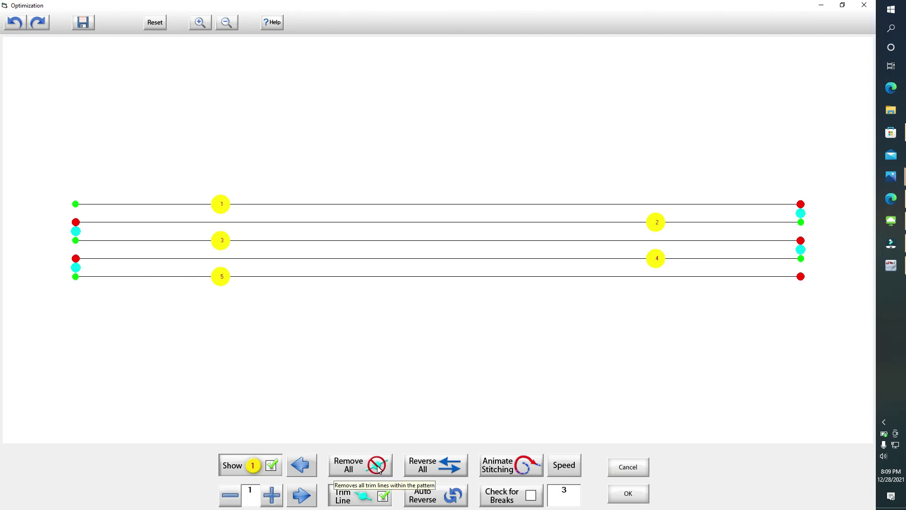
Remove the trim line between the first two rows and all remaining trims, without connecting the first and last points.
click(802, 215)
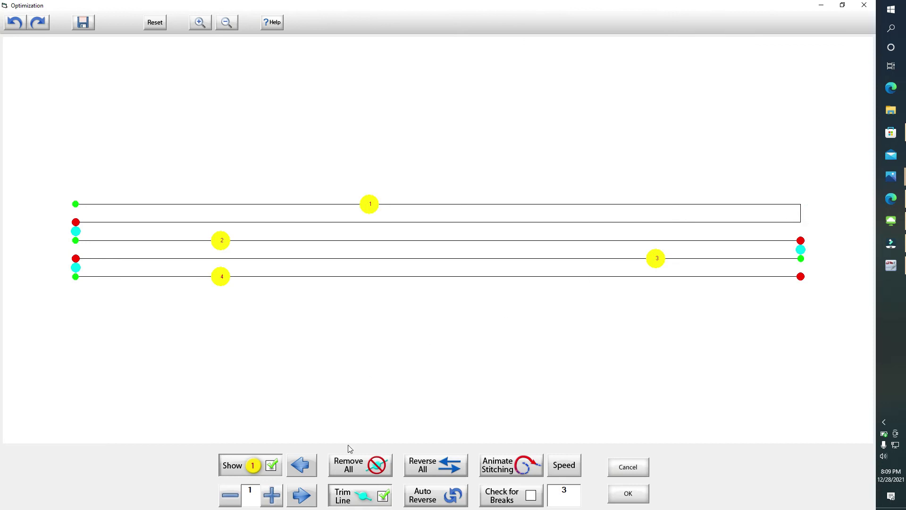
click(378, 465)
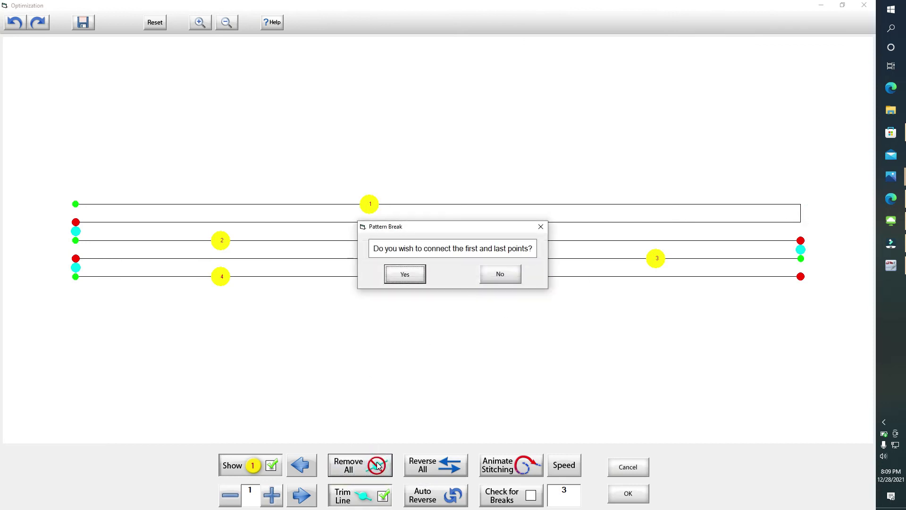
click(501, 277)
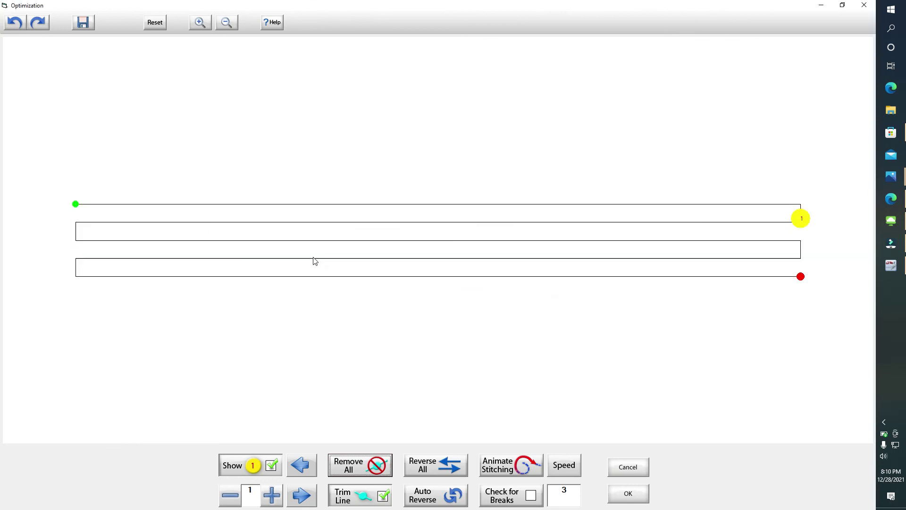
Animate the stitching to check the order and direction of the joined path.
click(557, 231)
click(516, 469)
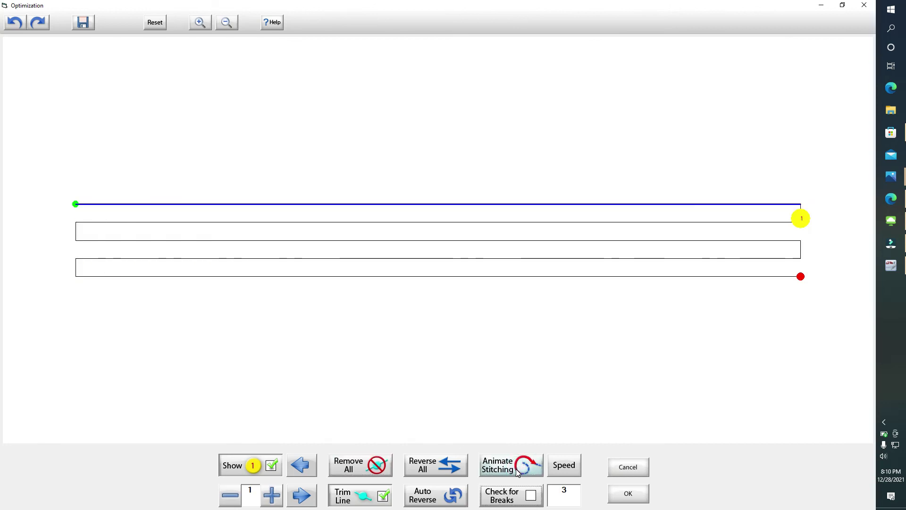